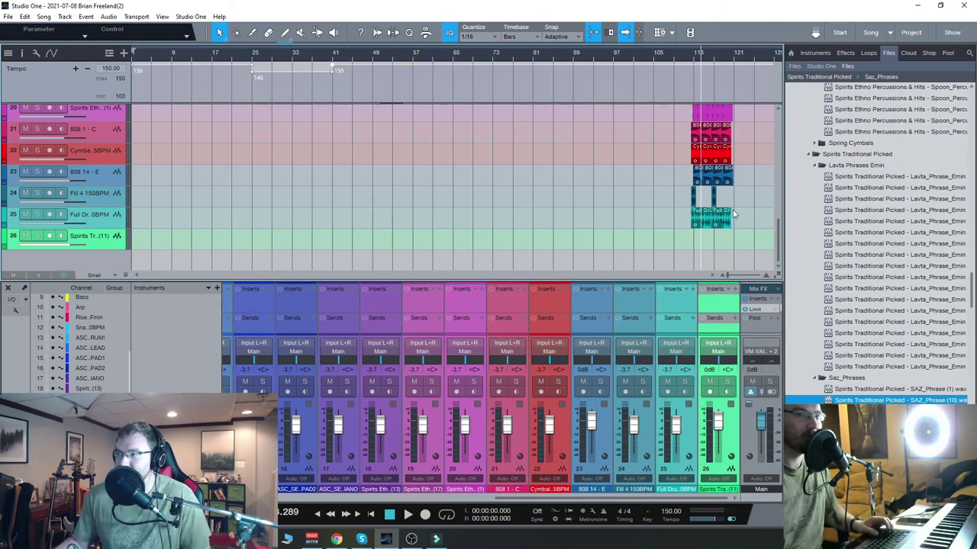
# Collapse the Lavta Phrases Emin and Saz_Phrases folders along with their parent folder, Spirits Traditional Picked
pyautogui.click(815, 166)
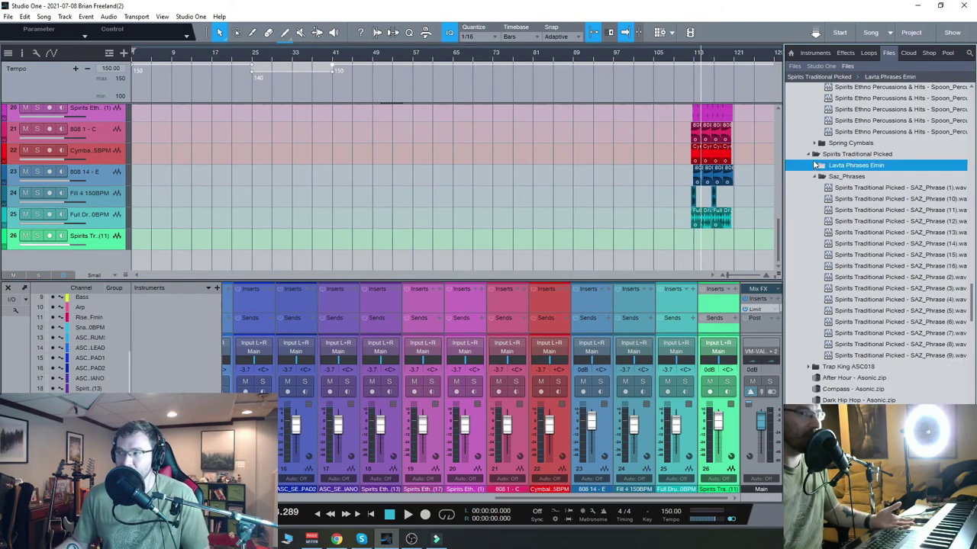
pyautogui.click(815, 176)
pyautogui.click(816, 156)
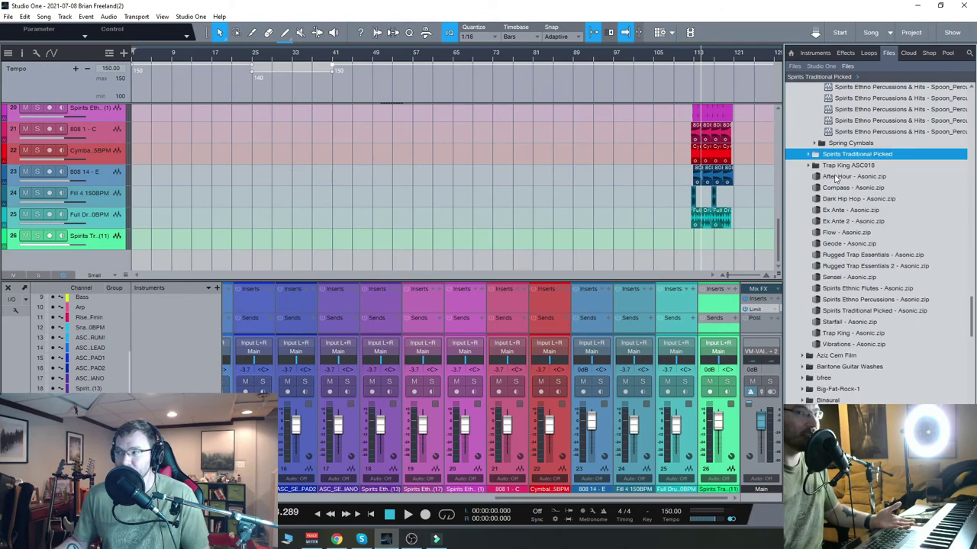
# Collapse the Spoon Percussion and Metallic_Feathers folders within Spirits Ethno Percussions & Hits
pyautogui.scroll(3, 834, 179)
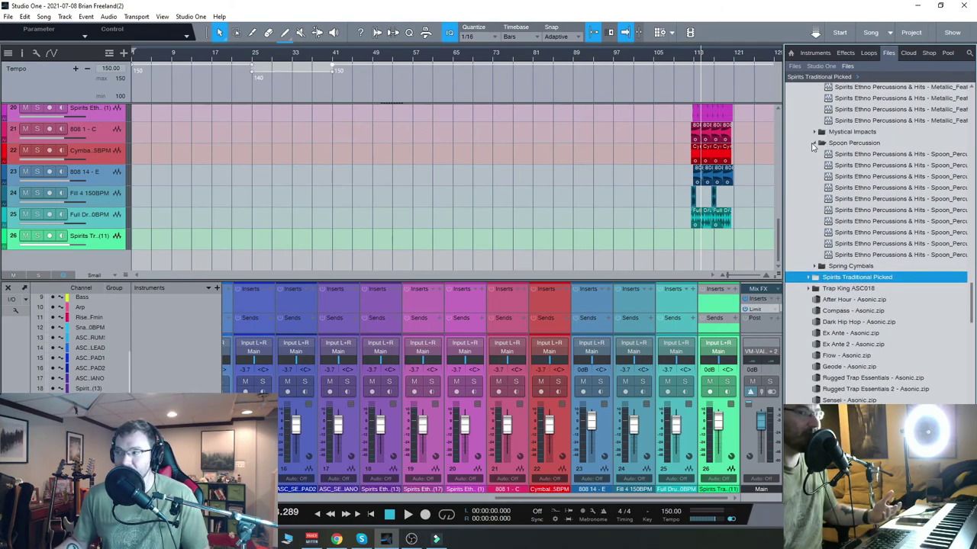
pyautogui.click(815, 145)
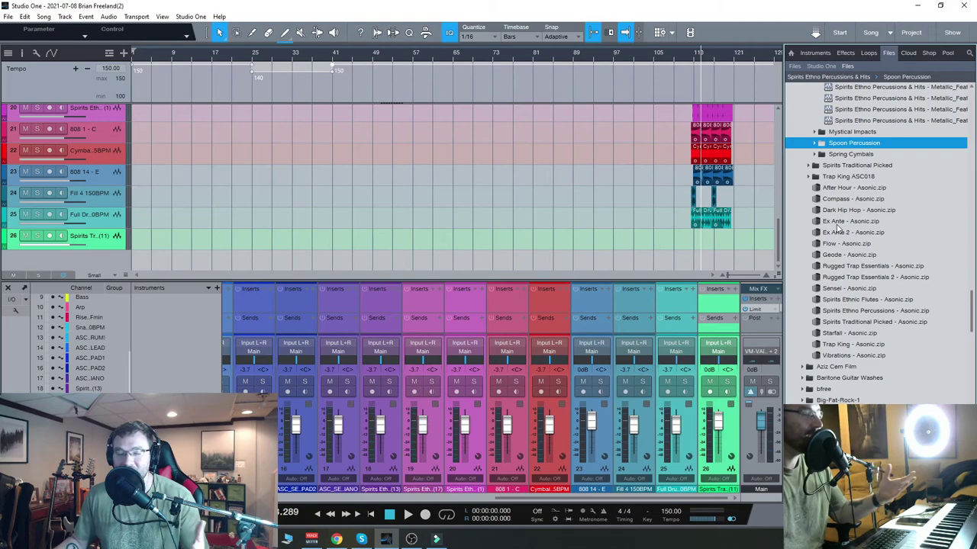
pyautogui.scroll(2, 837, 228)
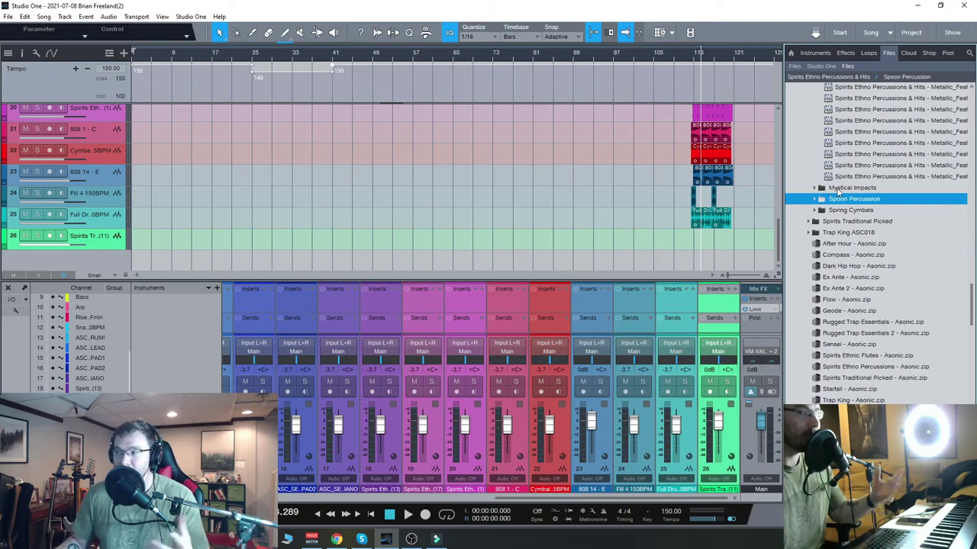
pyautogui.scroll(2, 846, 192)
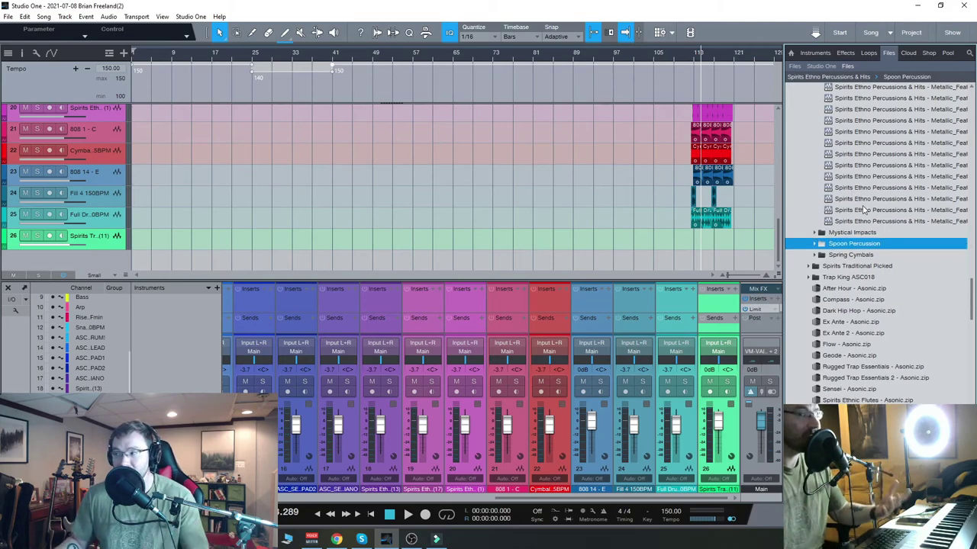
pyautogui.scroll(6, 856, 207)
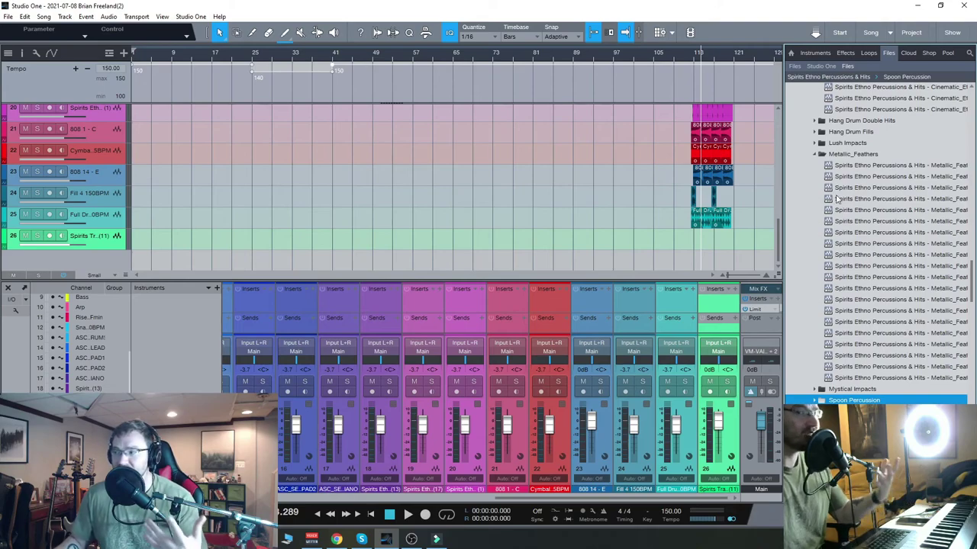
pyautogui.click(816, 155)
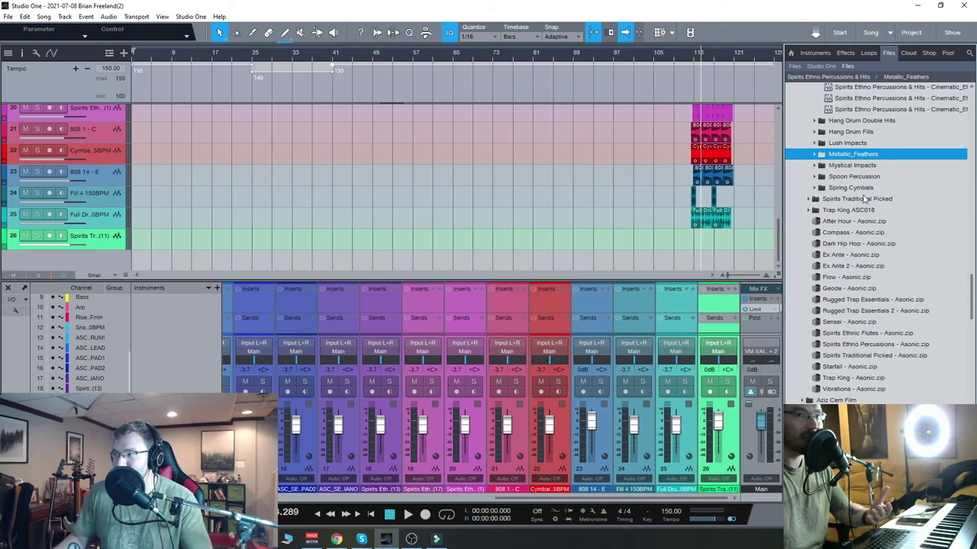
# Expand the Lavta Phrases Emin folder in Spirits Traditional Picked and audition a couple of its phrases
pyautogui.doubleClick(858, 200)
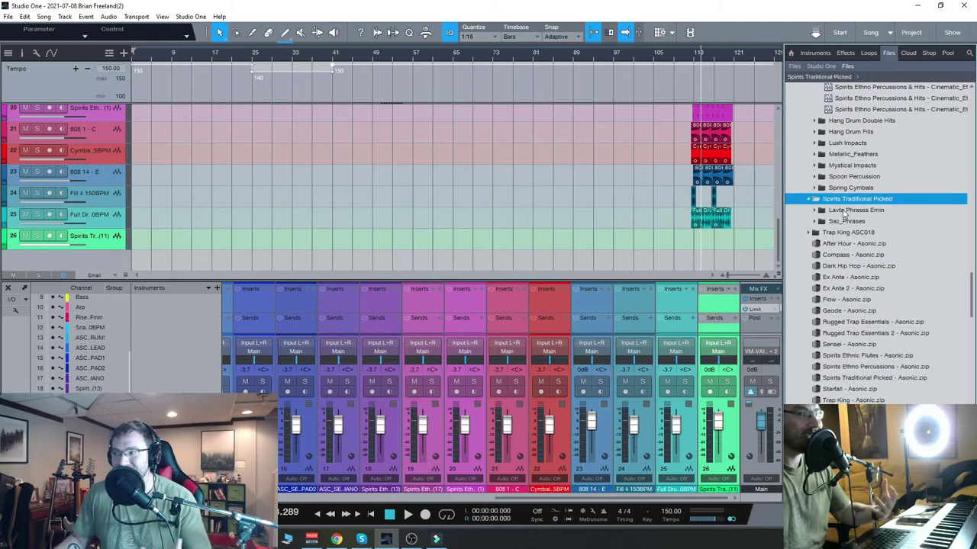
pyautogui.doubleClick(845, 211)
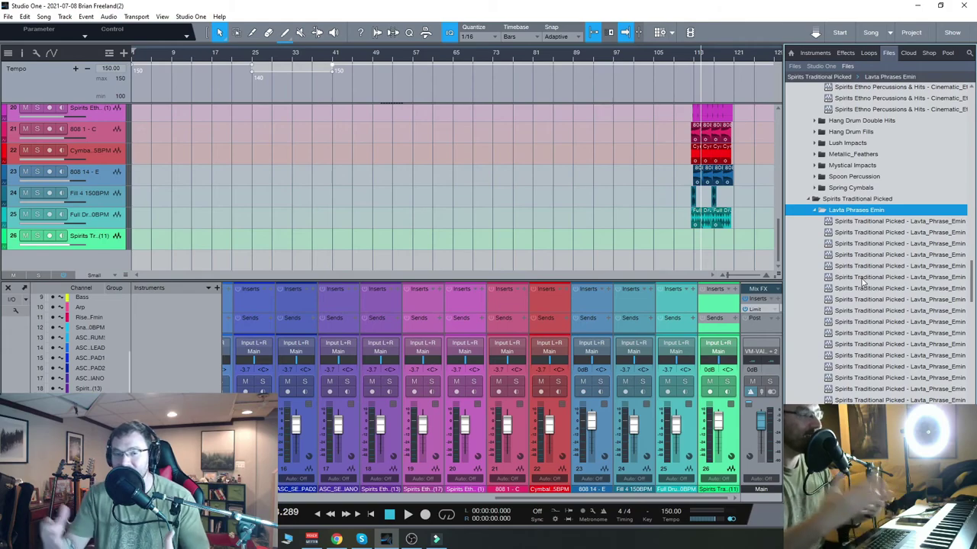
pyautogui.click(891, 255)
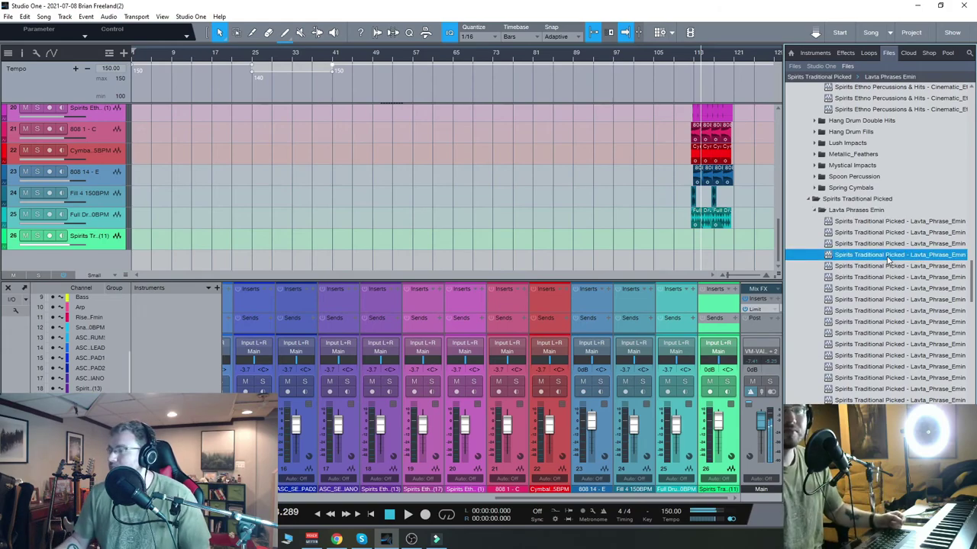
pyautogui.click(878, 358)
pyautogui.scroll(-1, 877, 357)
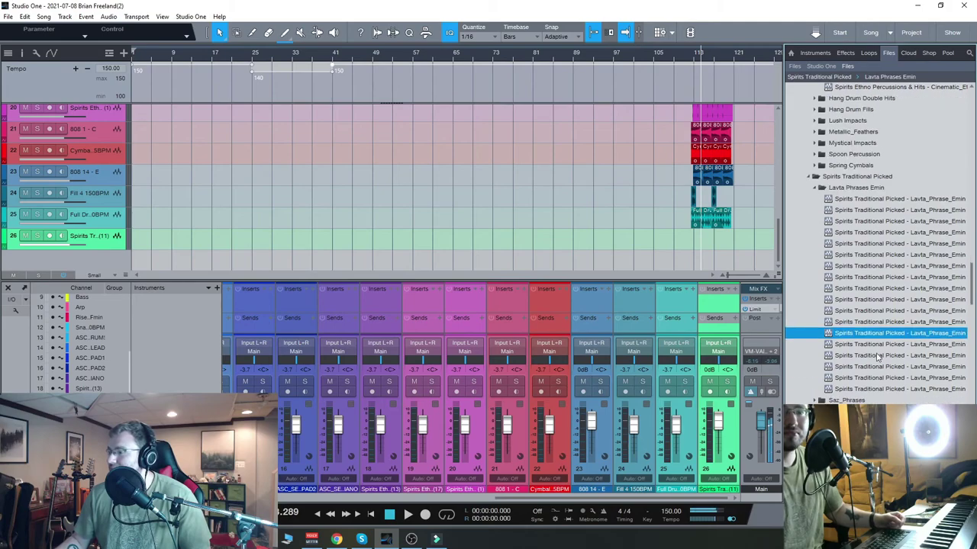
pyautogui.scroll(-1, 878, 357)
# Audition SAZ_Phrase (1), (12), (10) and (4) from the Saz_Phrases folder, plus one more Lavta phrase
pyautogui.click(874, 388)
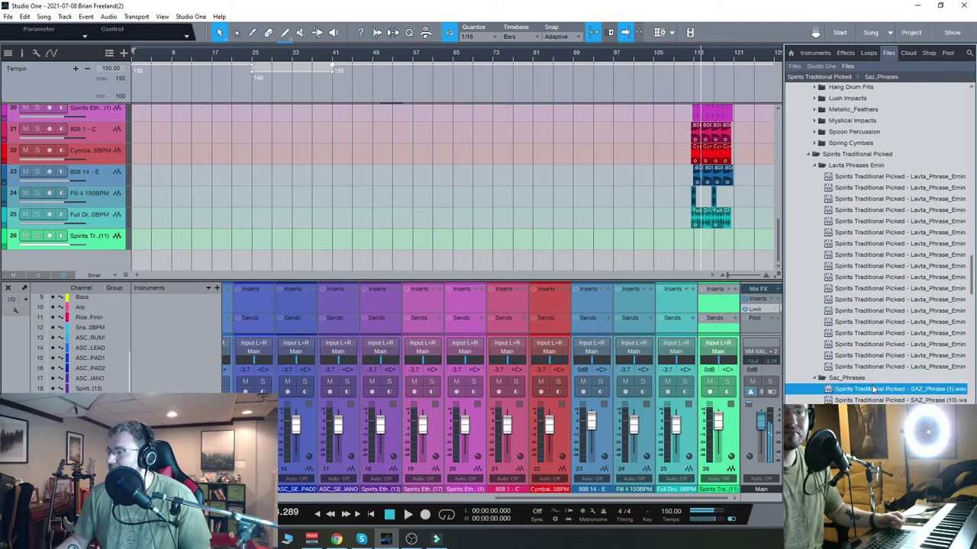
pyautogui.scroll(-2, 880, 367)
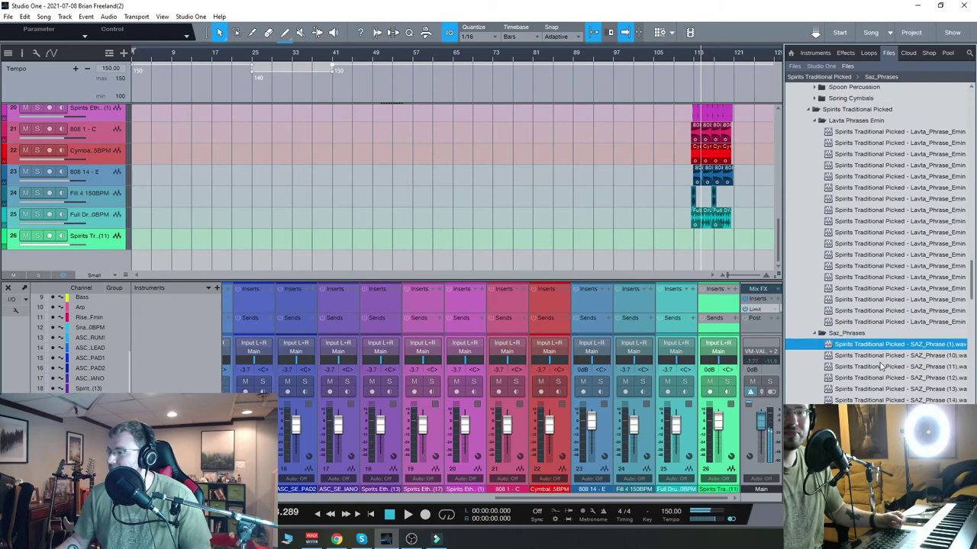
pyautogui.scroll(-1, 880, 367)
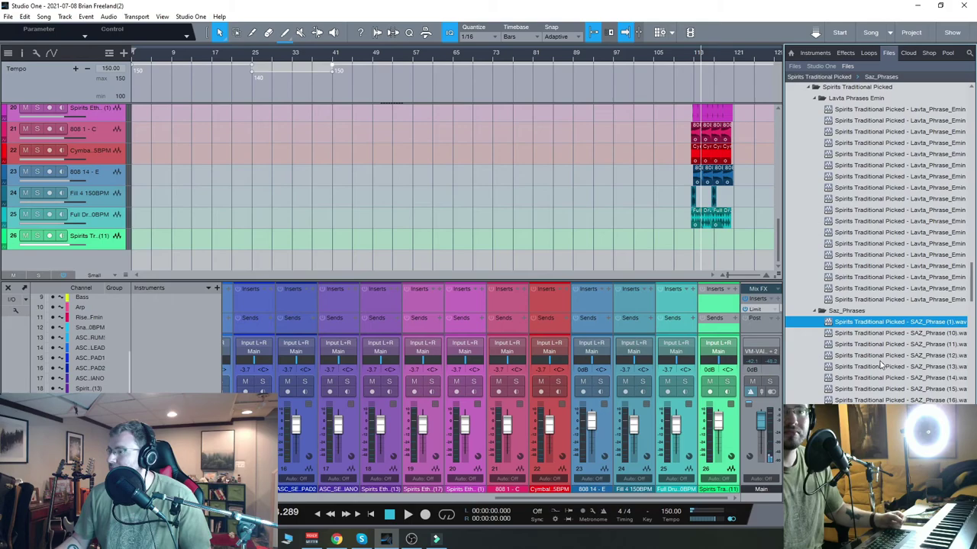
pyautogui.click(882, 356)
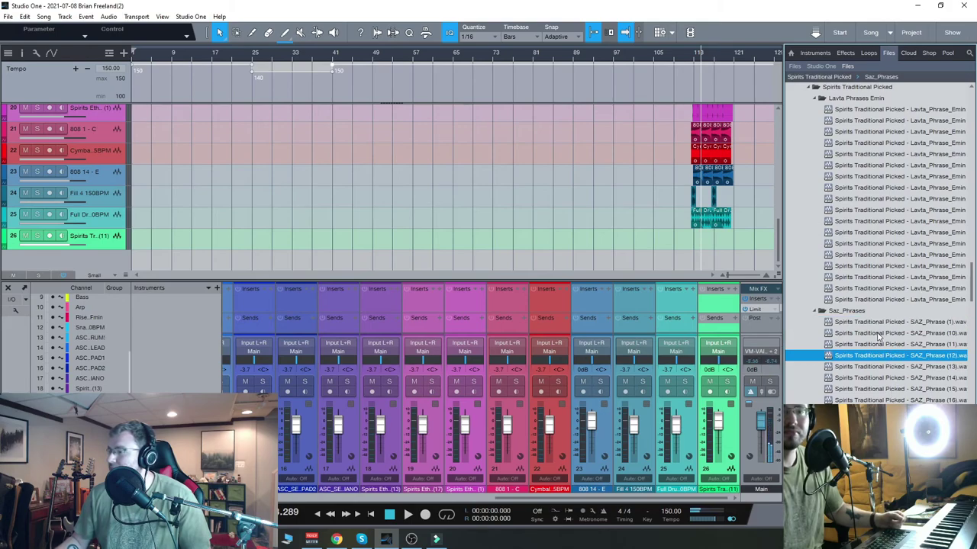
pyautogui.click(879, 334)
pyautogui.scroll(-2, 876, 335)
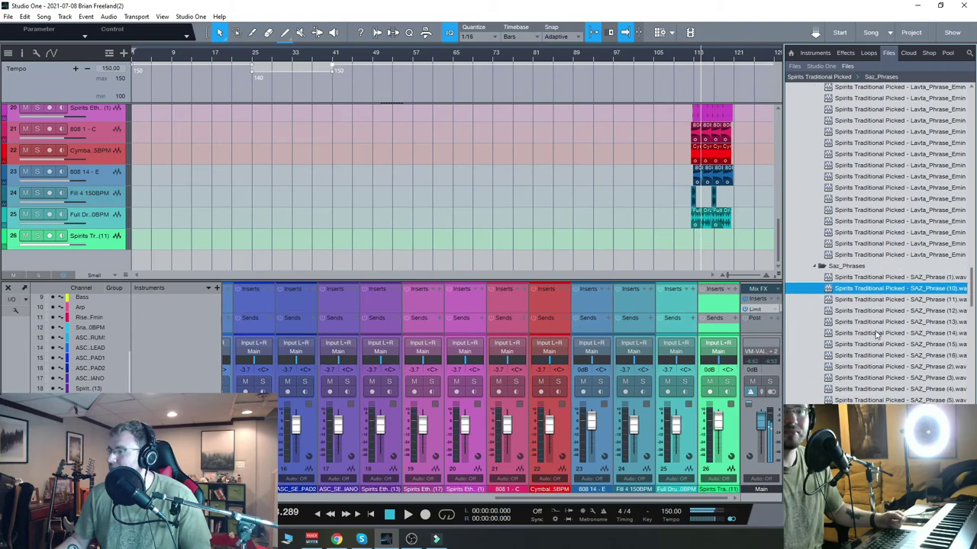
pyautogui.scroll(-2, 877, 334)
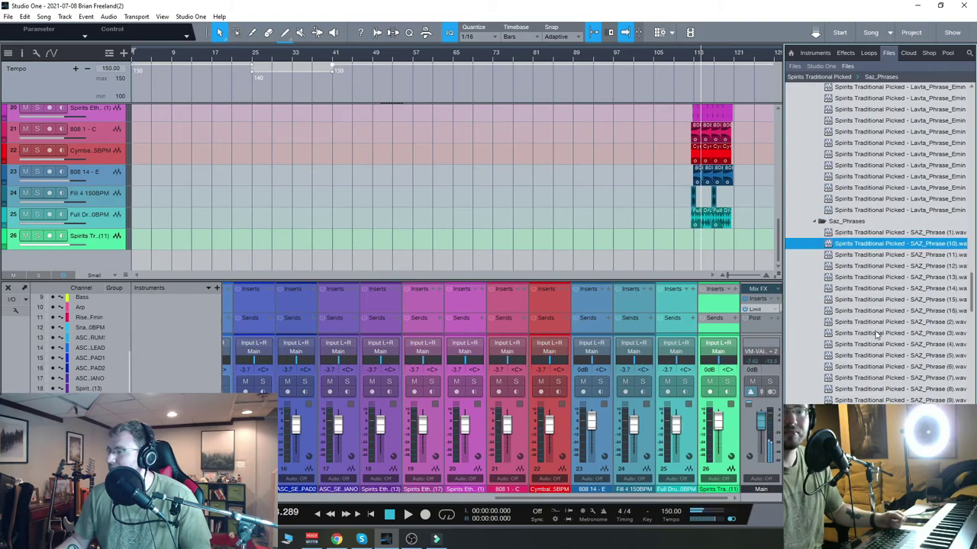
pyautogui.scroll(6, 878, 336)
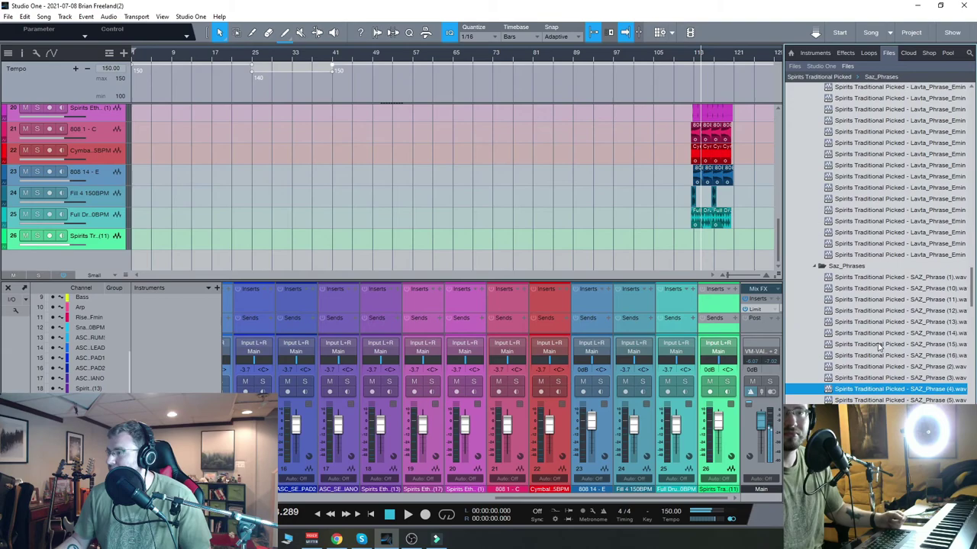
pyautogui.scroll(2, 879, 348)
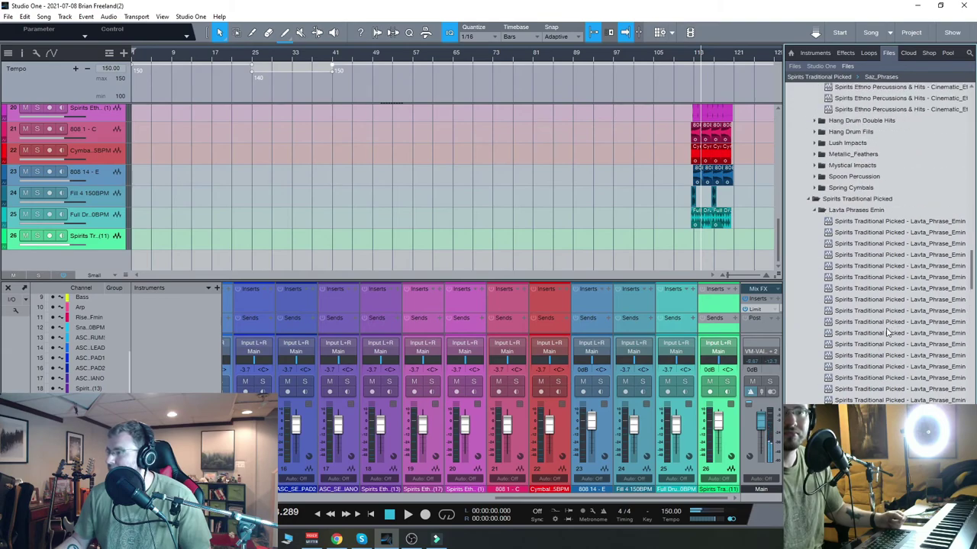
pyautogui.click(887, 333)
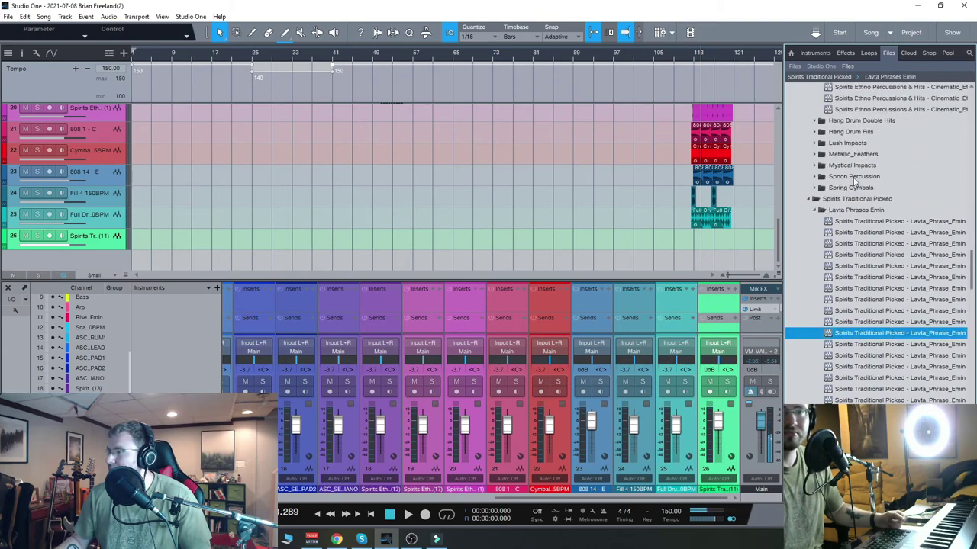
# Expand the Lush Impacts folder in Spirits Ethno Percussions & Hits and audition two of its impact samples
pyautogui.scroll(1, 881, 198)
pyautogui.scroll(2, 881, 198)
pyautogui.click(852, 176)
pyautogui.click(859, 222)
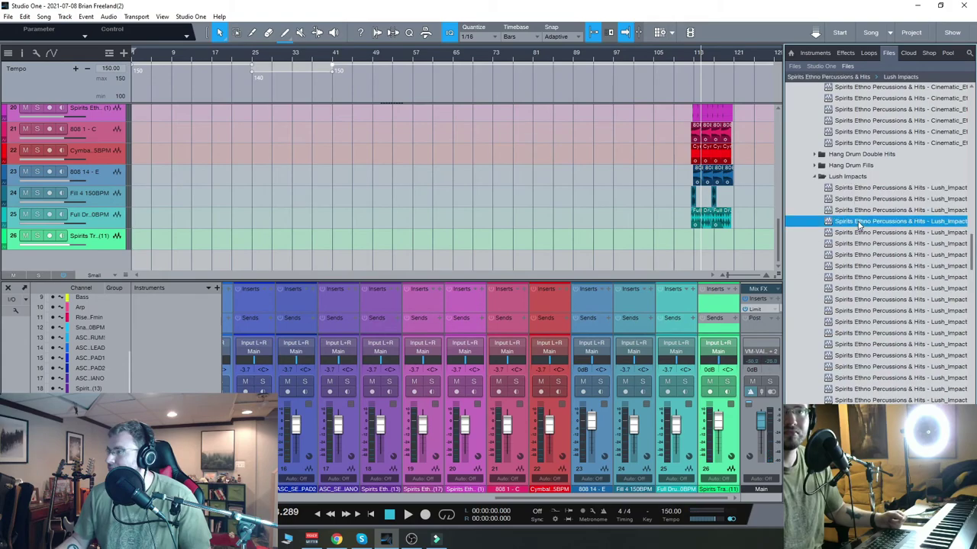
pyautogui.click(889, 333)
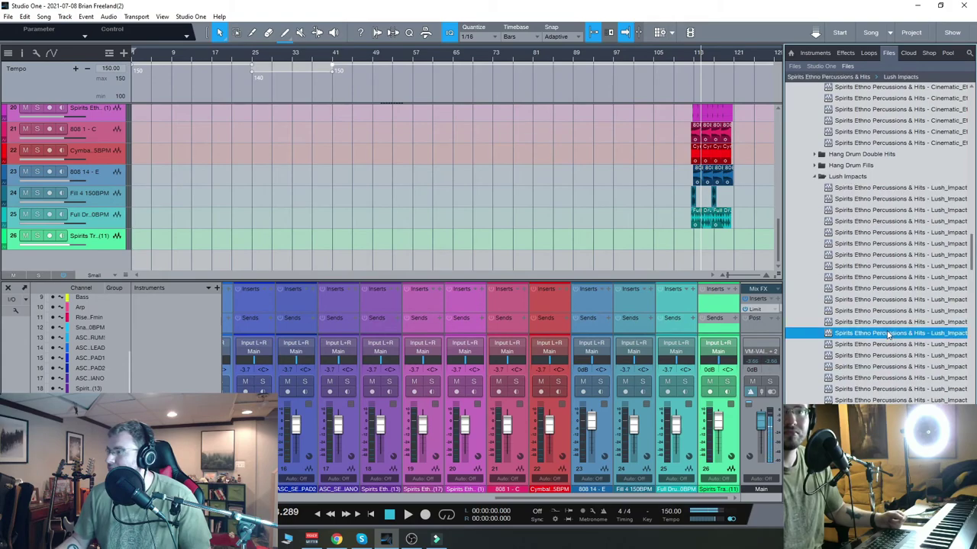
# Expand the Hang Drum Double Hits folder and audition several hang drum samples, plus one Cinematic Ethno Combo sample
pyautogui.scroll(3, 887, 335)
pyautogui.scroll(3, 888, 335)
pyautogui.scroll(1, 885, 320)
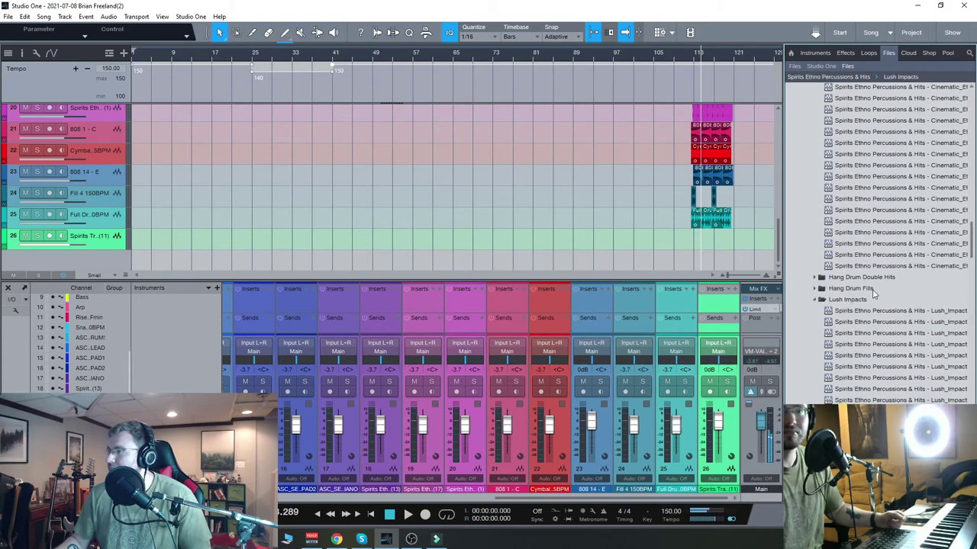
pyautogui.doubleClick(865, 278)
pyautogui.click(861, 299)
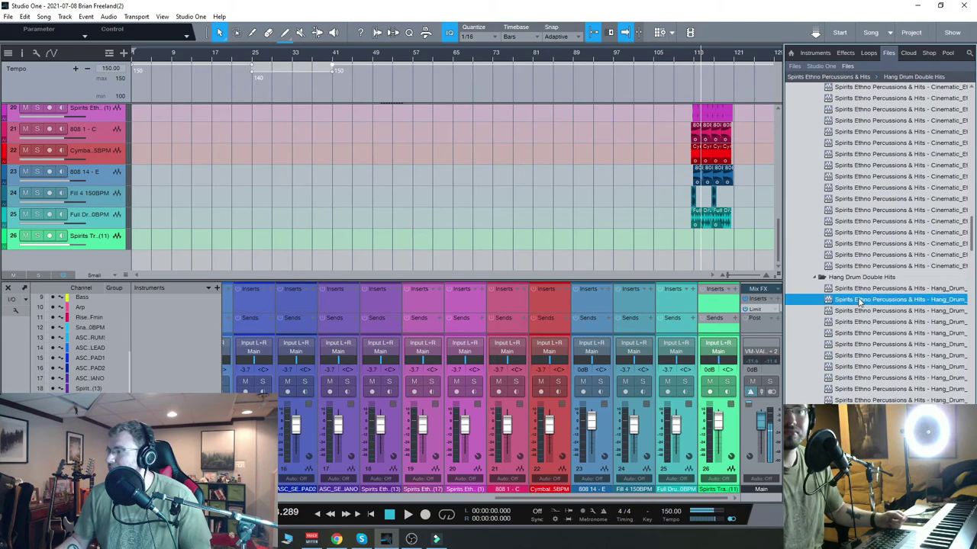
pyautogui.click(881, 367)
pyautogui.click(881, 346)
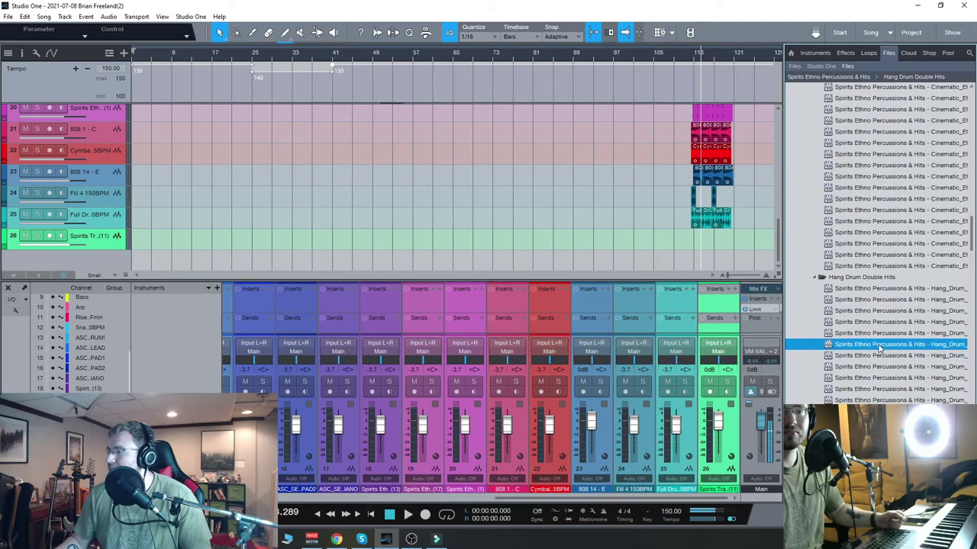
pyautogui.click(885, 311)
pyautogui.scroll(3, 885, 311)
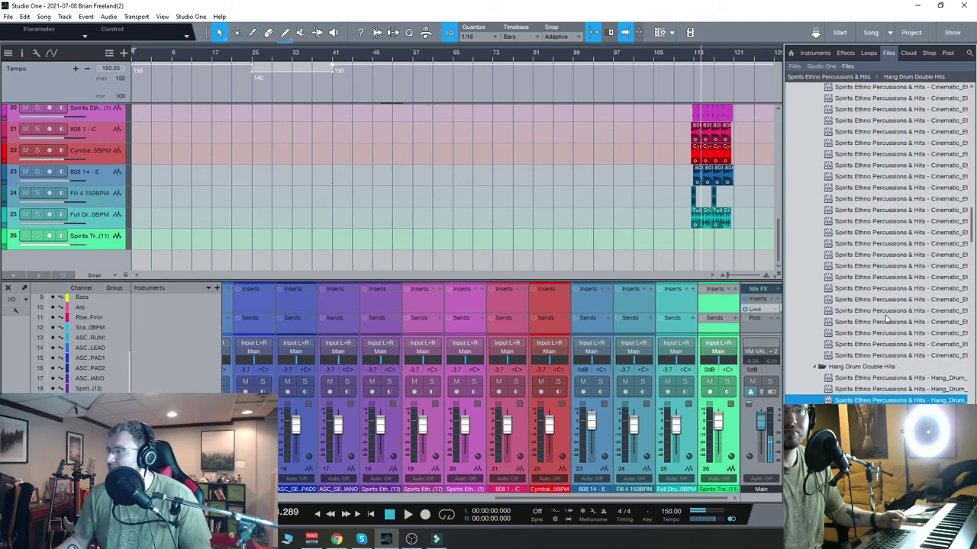
pyautogui.click(885, 255)
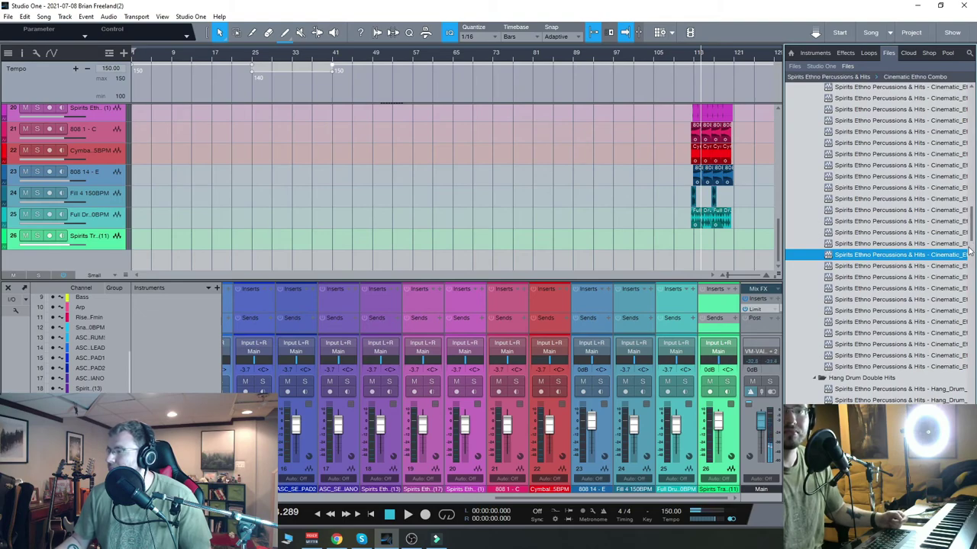
# Audition 02_Eb_Bass_Loop_110_LoFi2.wav and 20_Am_Bass_Loop_110_LoFi2.wav from the ASONIC_AFTER_HOUR_ASC019 Bass folder
pyautogui.moveTo(973, 238); pyautogui.dragTo(972, 174)
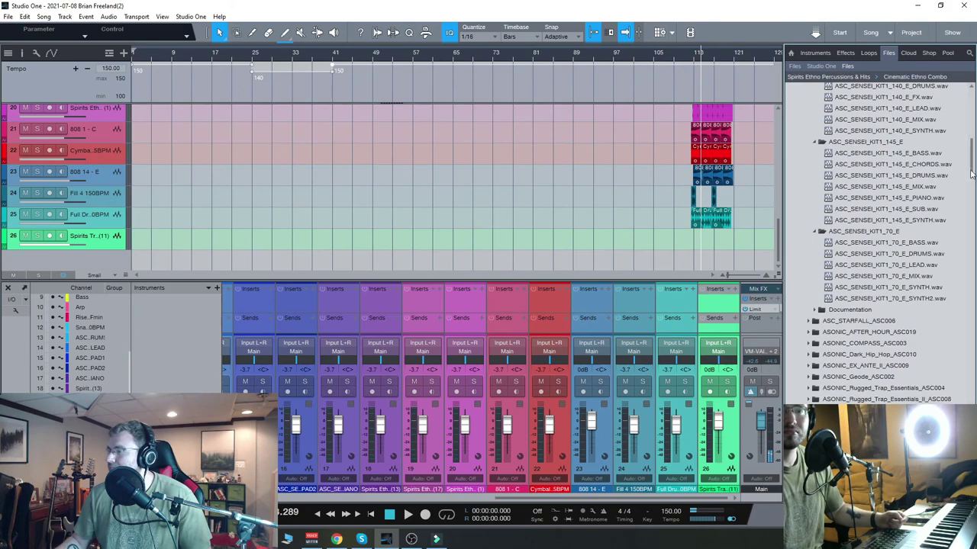
pyautogui.click(870, 332)
pyautogui.scroll(-3, 876, 348)
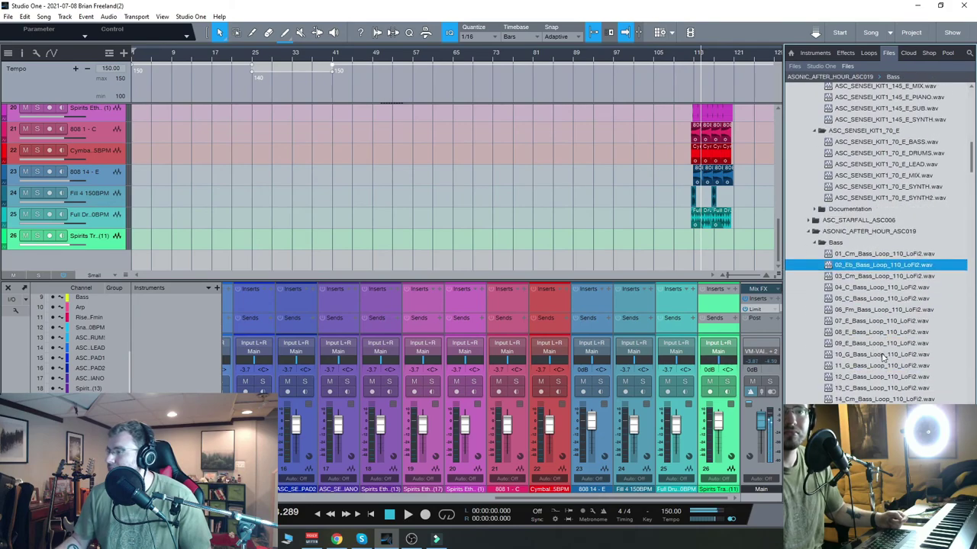
pyautogui.scroll(-2, 883, 357)
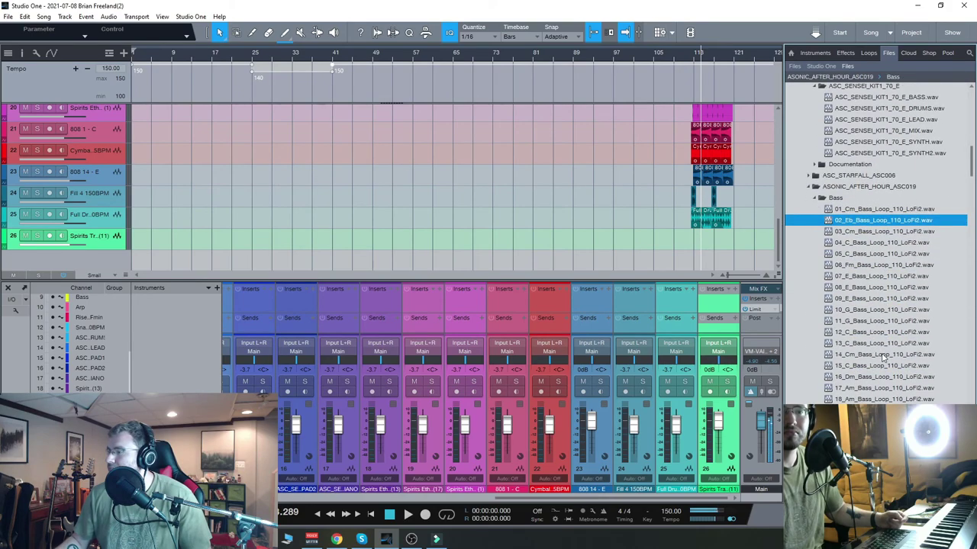
pyautogui.scroll(-2, 883, 357)
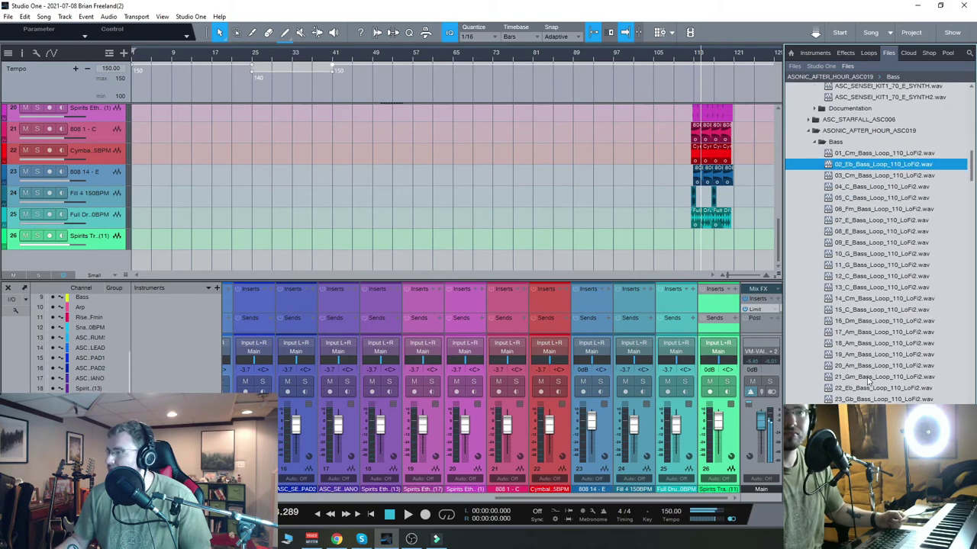
pyautogui.click(870, 367)
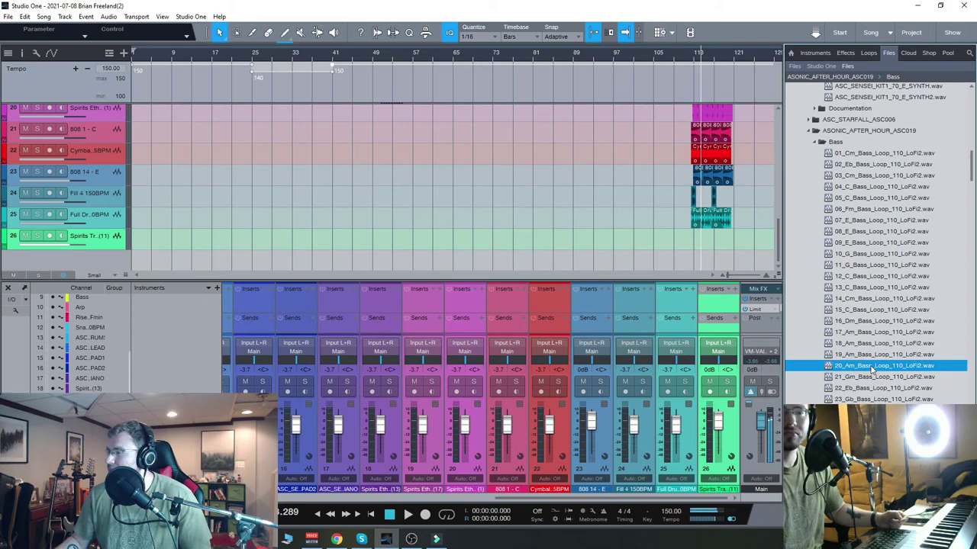
# Expand the Drums folder of ASONIC_AFTER_HOUR_ASC019 and audition 05_Drum_Loop_110_LoFi2.wav
pyautogui.scroll(2, 872, 368)
pyautogui.scroll(-3, 865, 219)
pyautogui.scroll(-8, 864, 219)
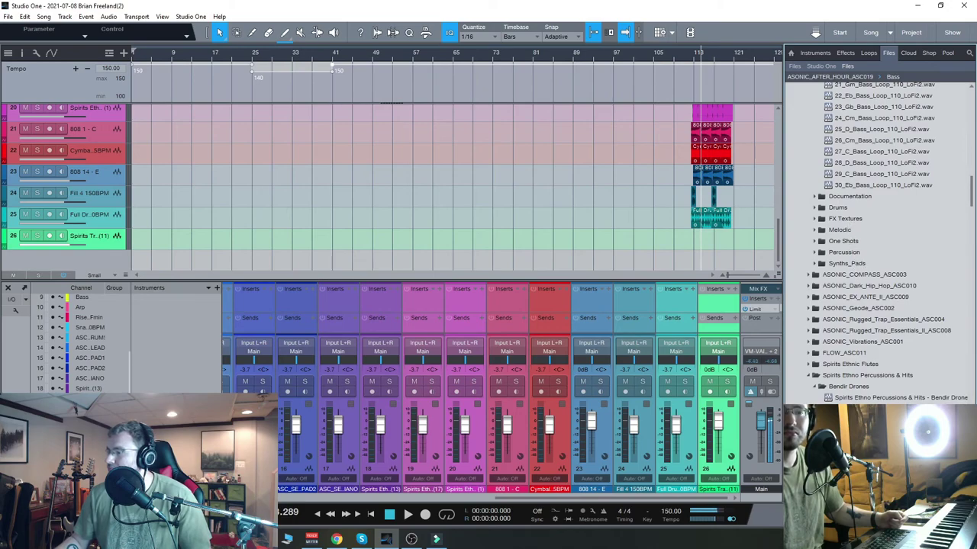
pyautogui.click(821, 207)
pyautogui.click(889, 263)
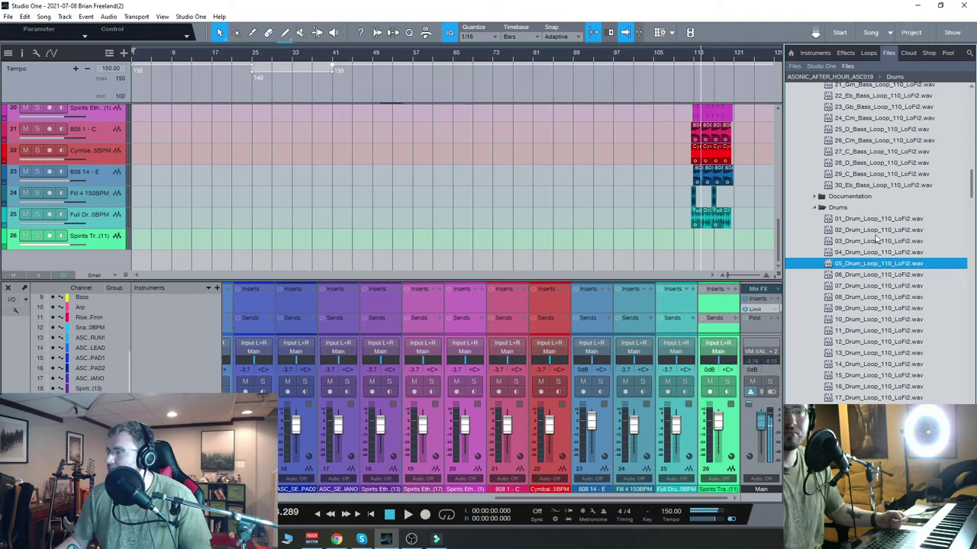
# Expand the Melodic folder of ASONIC_AFTER_HOUR_ASC019 and audition its first three melodic loops and 16_Cm_Melodic_Loop_110_LoFi2.wav
pyautogui.scroll(-4, 888, 368)
pyautogui.scroll(-2, 887, 367)
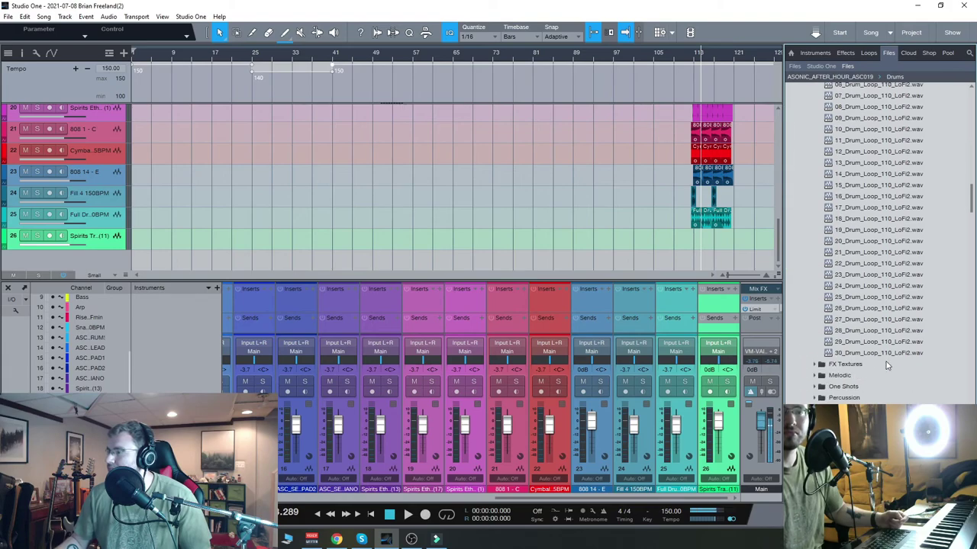
pyautogui.click(841, 376)
pyautogui.press('Down')
pyautogui.press('Down')
pyautogui.press('Down')
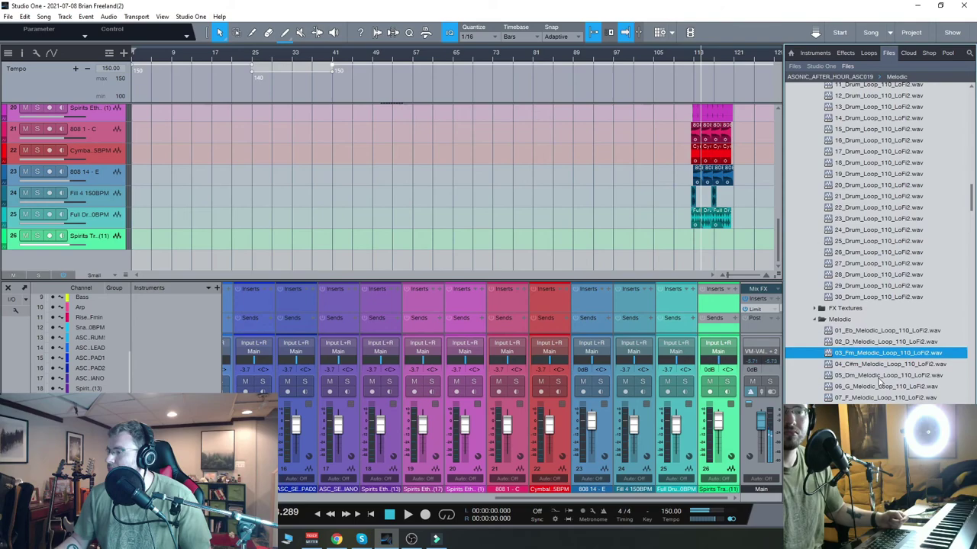
pyautogui.scroll(-4, 882, 381)
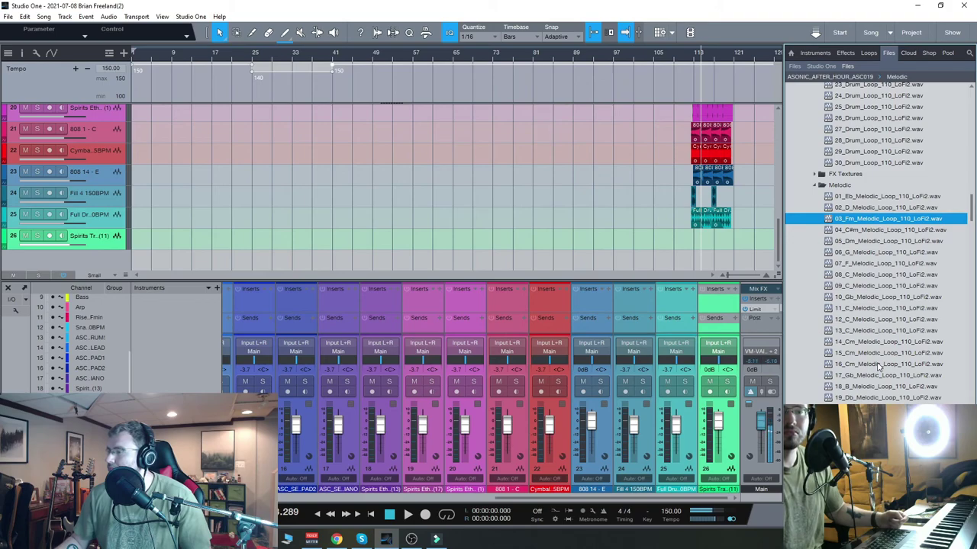
pyautogui.click(878, 366)
# Look back over the ASC_SENSEI_ASC005 kits and the ASC_EX_ANTE_ASC007 construction kit folders
pyautogui.moveTo(970, 222); pyautogui.dragTo(973, 166)
pyautogui.scroll(10, 908, 238)
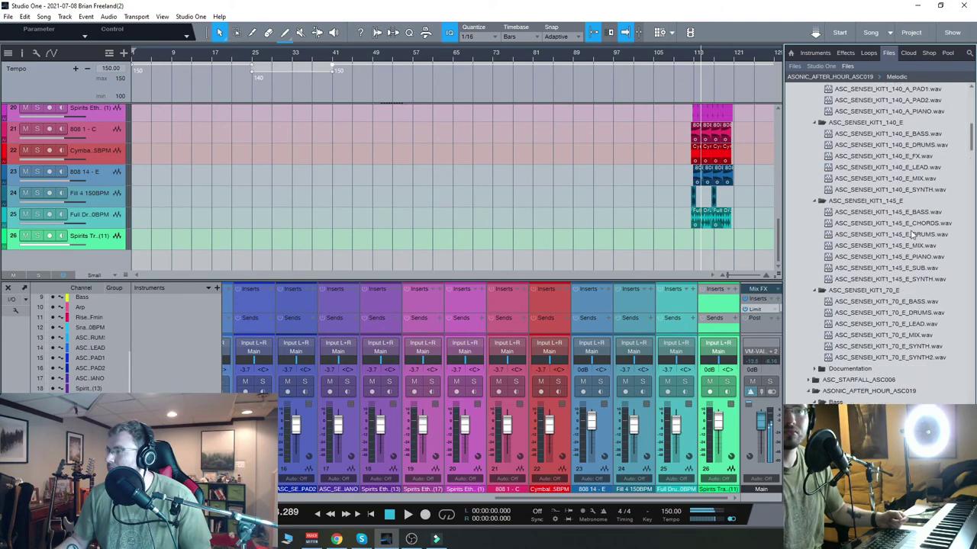
pyautogui.scroll(5, 902, 244)
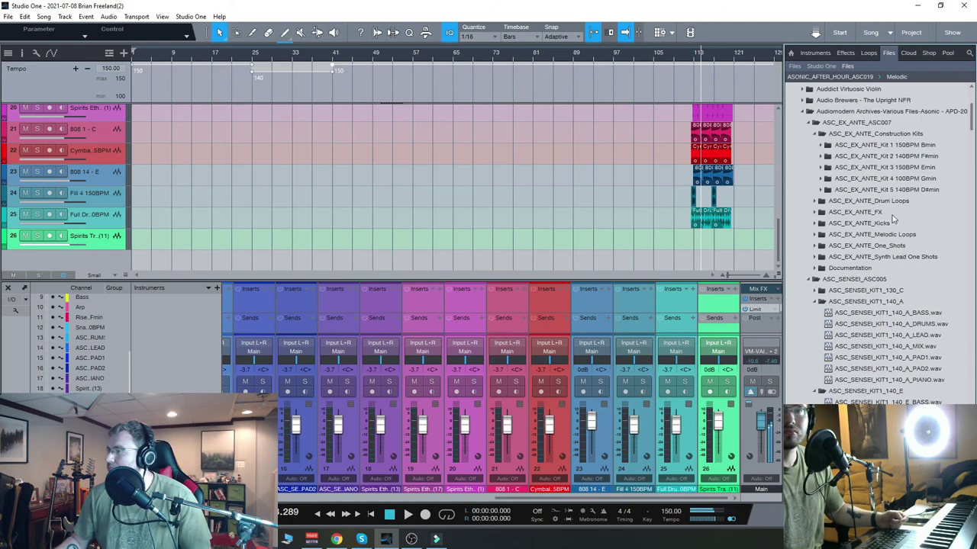
pyautogui.scroll(1, 892, 223)
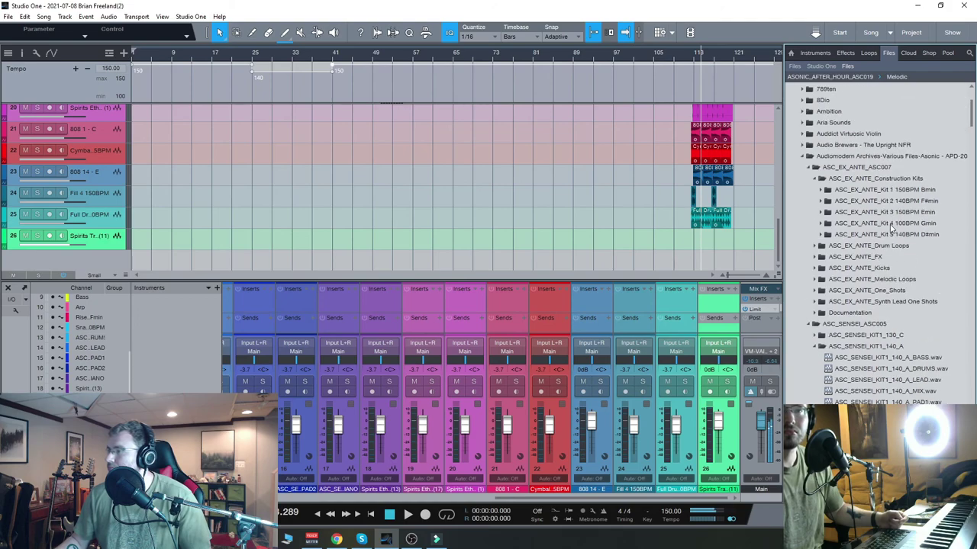
# Expand ASONIC_Dark_Hip_Hop_ASC010 down to construction kit ASONIC_Dark Hip Hop_3_C#_90_Bpm and view its Nexus and Serum presets
pyautogui.scroll(-5, 891, 227)
pyautogui.moveTo(968, 142); pyautogui.dragTo(973, 178)
pyautogui.scroll(-5, 885, 244)
pyautogui.click(889, 354)
pyautogui.scroll(-2, 889, 353)
pyautogui.moveTo(973, 221); pyautogui.dragTo(975, 239)
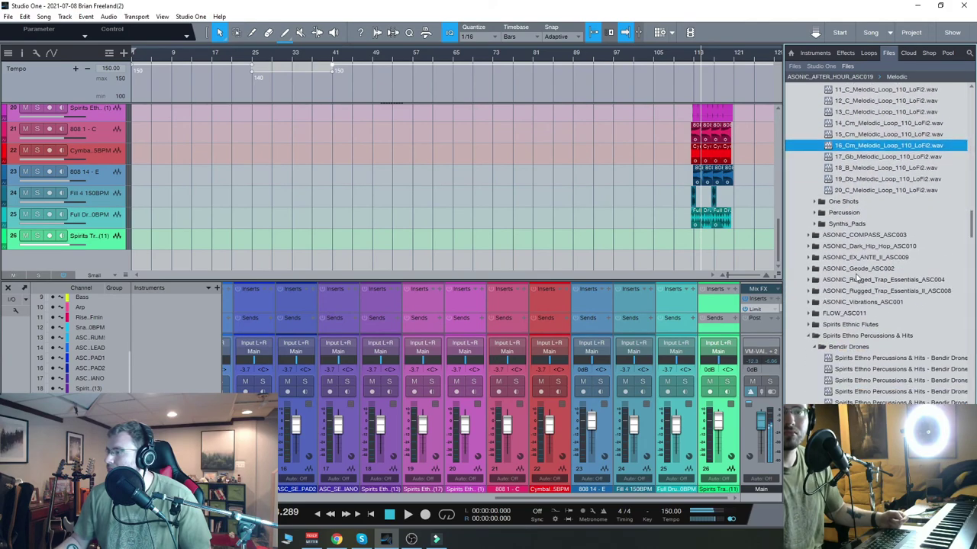
pyautogui.click(857, 269)
pyautogui.click(863, 313)
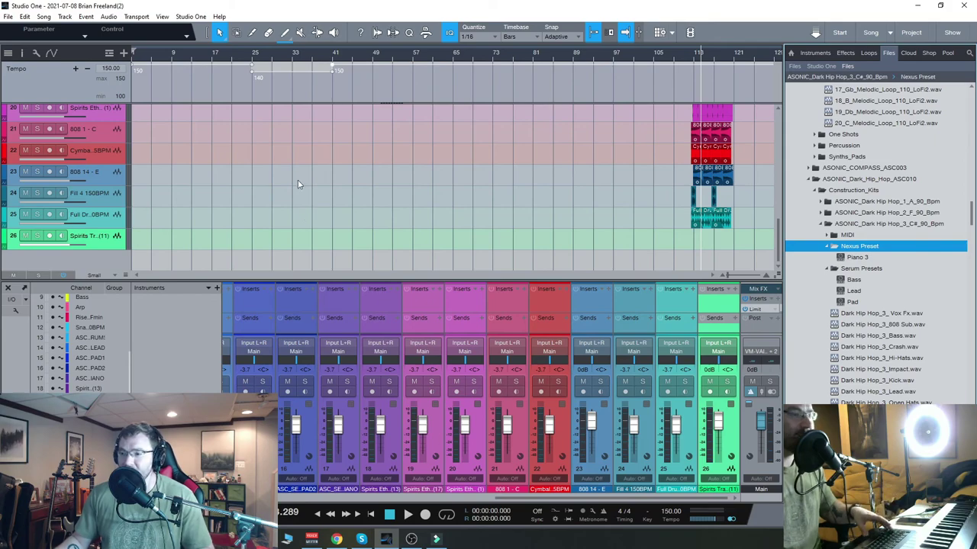
# Play back the arrangement and follow it through the opening stems and the clap, snare, ride and riser loops up to bar 81
pyautogui.scroll(10, 199, 210)
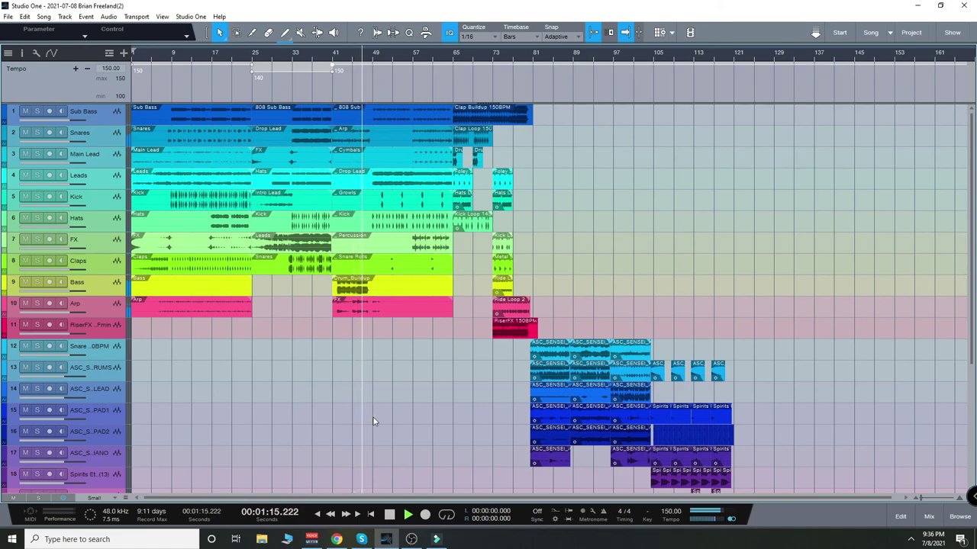
pyautogui.scroll(2, 476, 377)
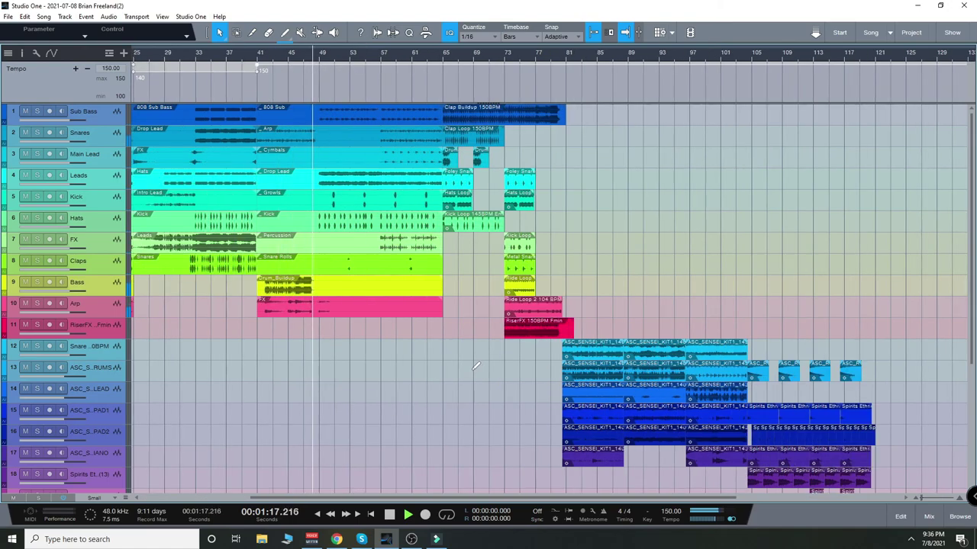
pyautogui.scroll(2, 469, 374)
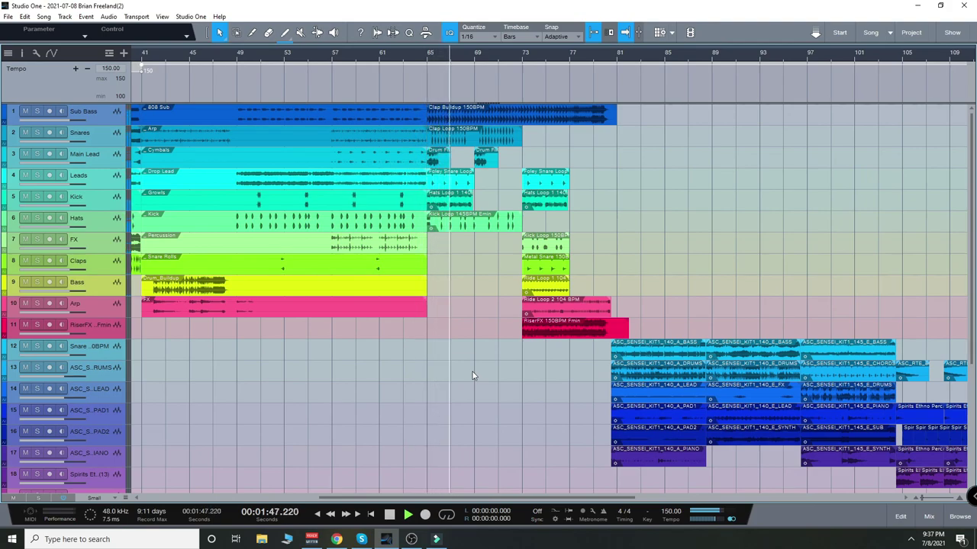
pyautogui.moveTo(512, 498); pyautogui.dragTo(426, 363)
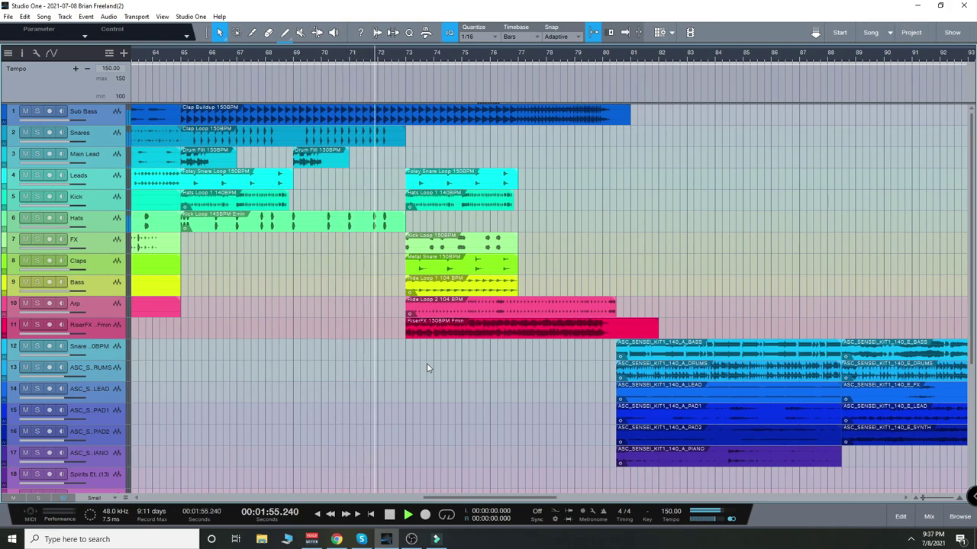
pyautogui.moveTo(475, 498); pyautogui.dragTo(515, 504)
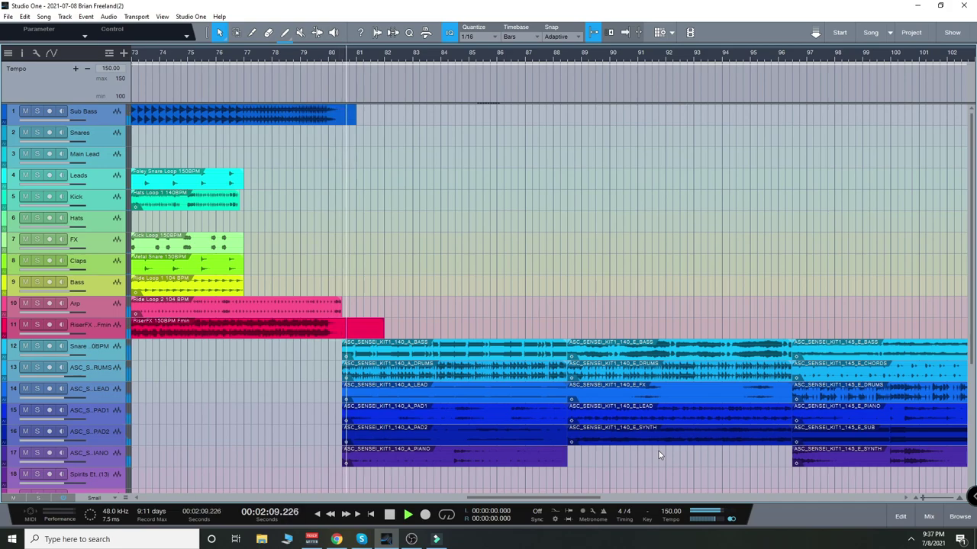
# Follow the playback through the ASC_SENSEI_KIT1 140_A and 140_E sections into the 145_E section on tracks 12 to 17
pyautogui.moveTo(540, 500); pyautogui.dragTo(566, 500)
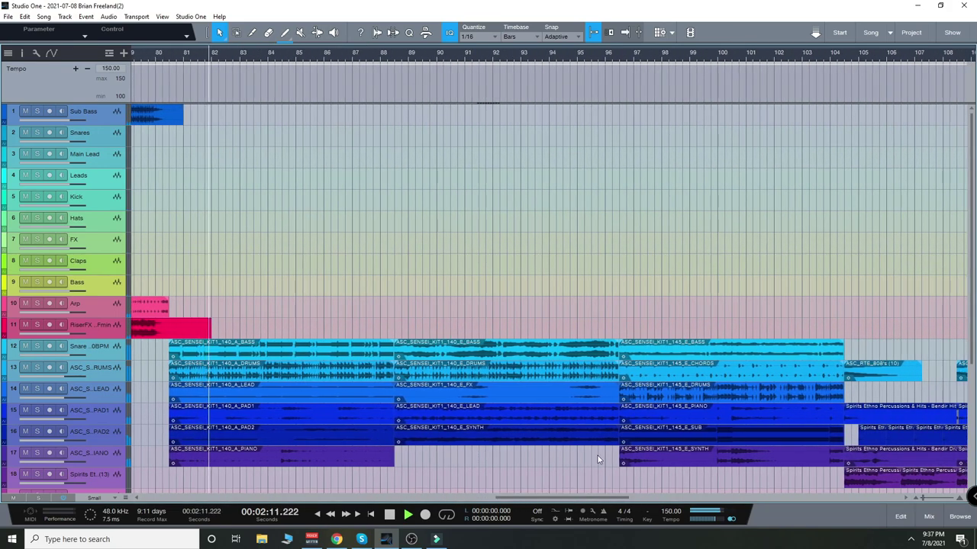
pyautogui.scroll(-2, 598, 456)
pyautogui.scroll(-3, 592, 458)
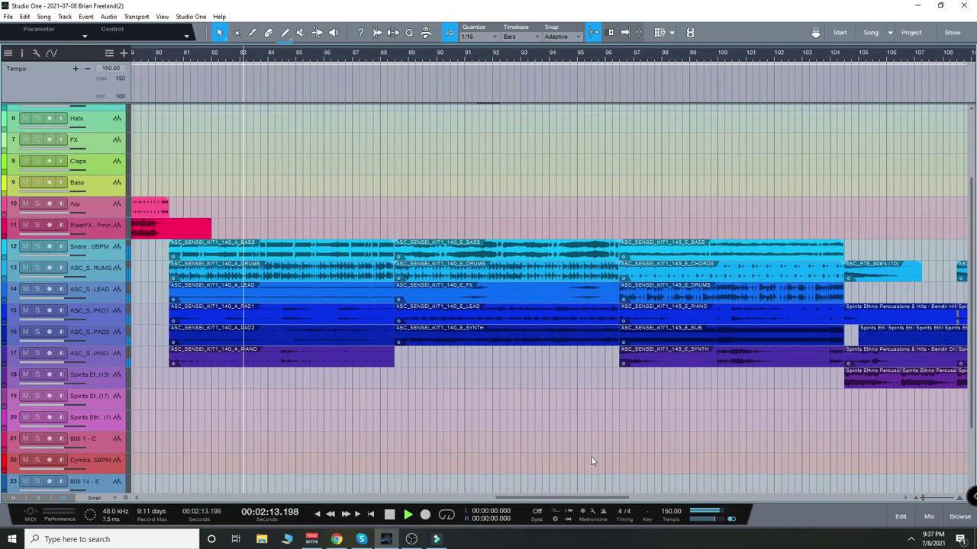
pyautogui.scroll(-3, 594, 447)
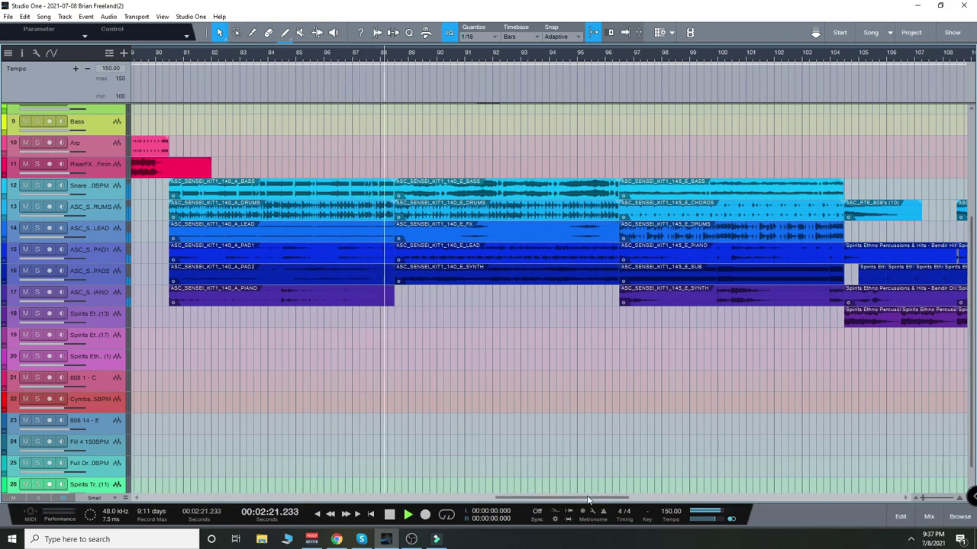
pyautogui.moveTo(589, 497); pyautogui.dragTo(605, 497)
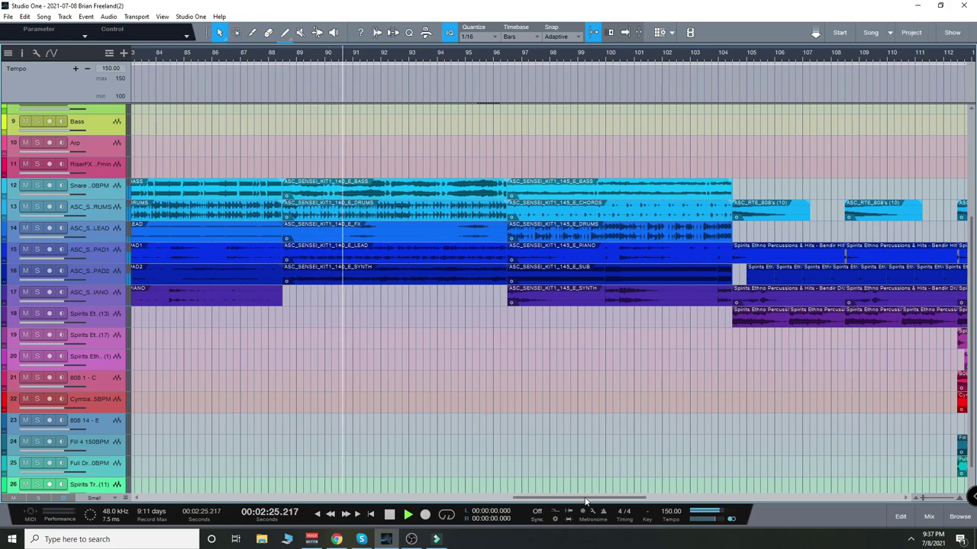
pyautogui.moveTo(586, 499); pyautogui.dragTo(592, 501)
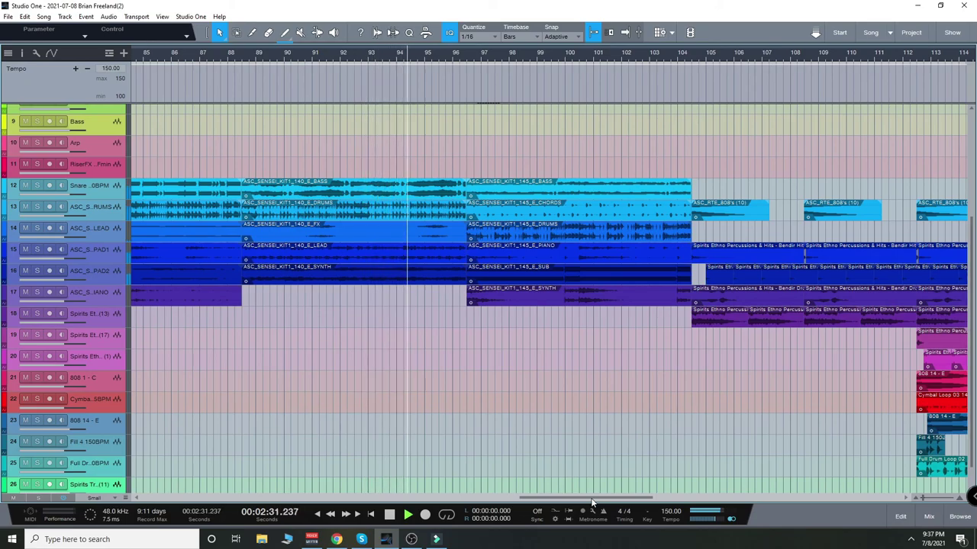
pyautogui.moveTo(592, 501); pyautogui.dragTo(642, 504)
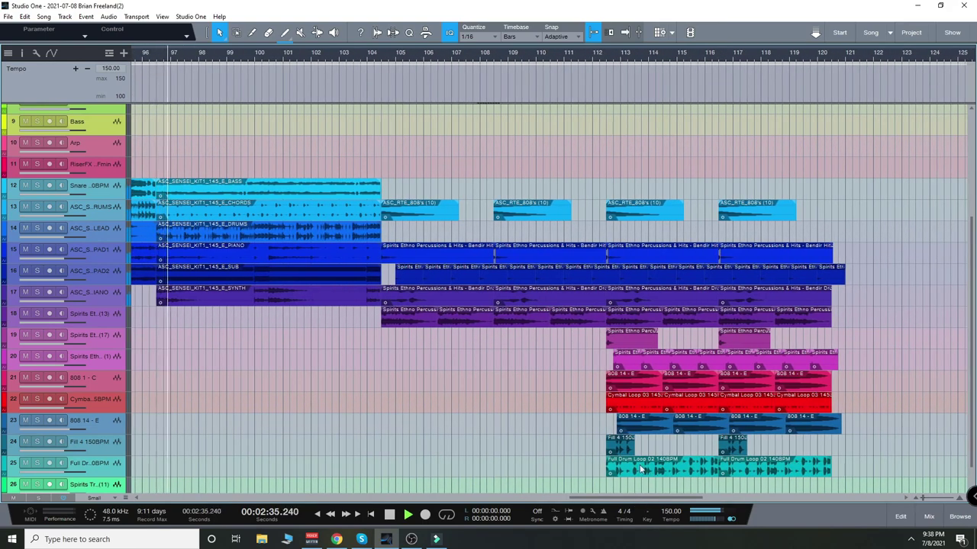